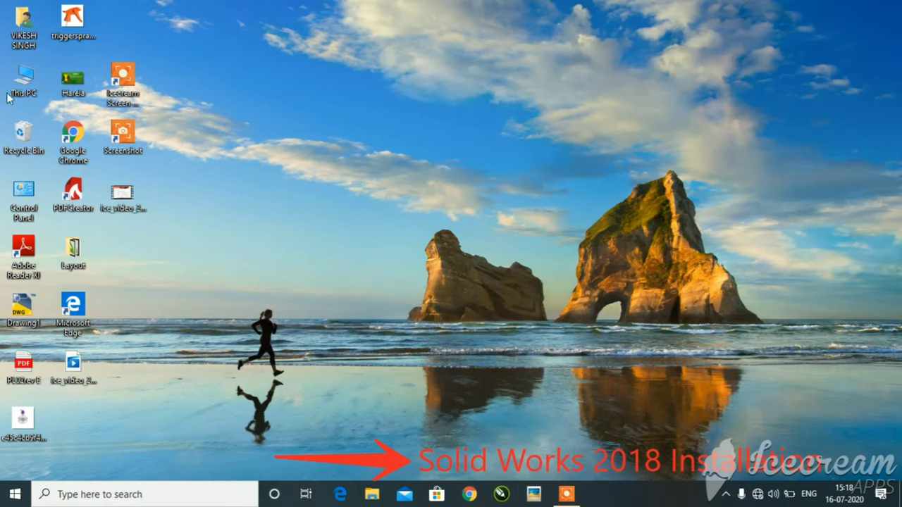
Step: Browse Local Disk (G:) to the SolidWorks.Premium.2018.SP5.0.x64.Crack folder and select its Crack folder
double_click(8, 97)
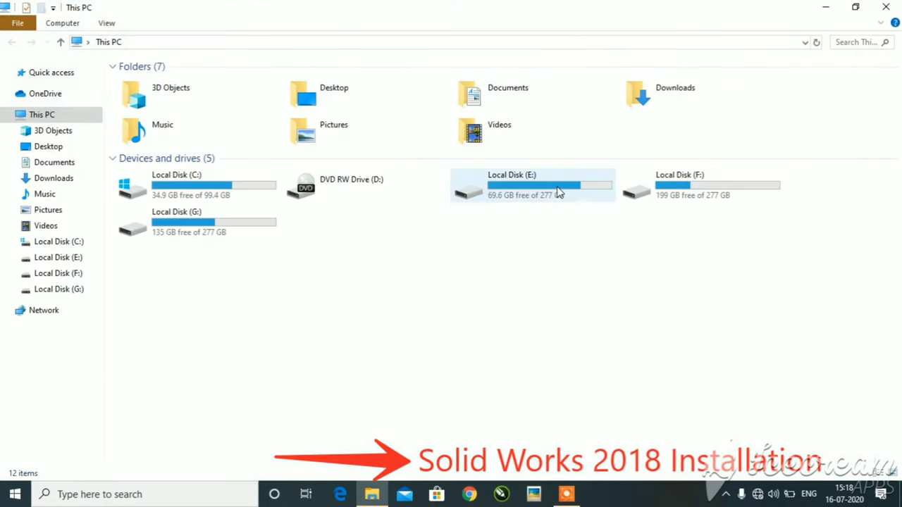
double_click(247, 229)
double_click(273, 140)
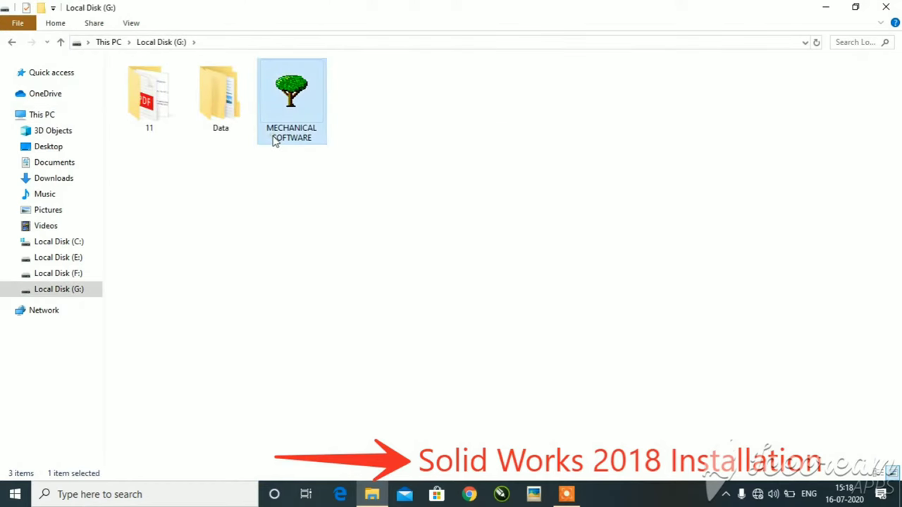
double_click(218, 215)
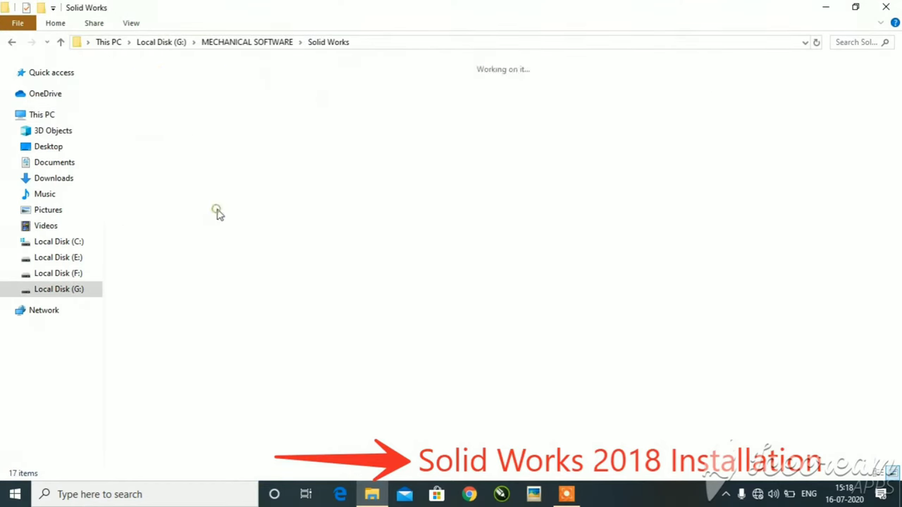
double_click(361, 134)
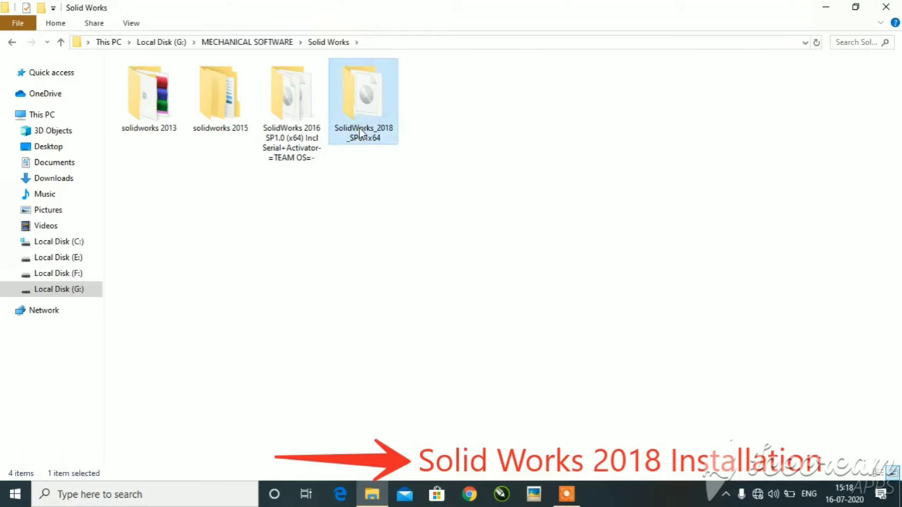
double_click(248, 95)
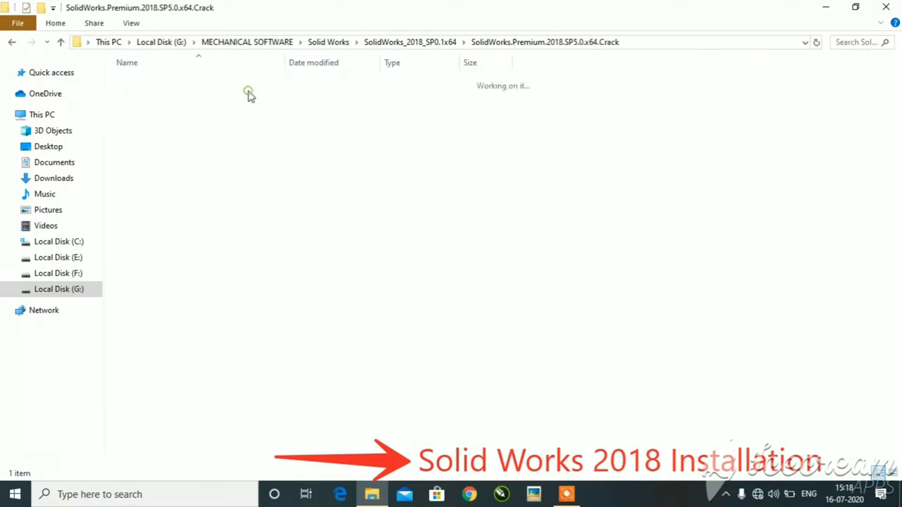
left_click(297, 91)
Step: Copy SerialNumbers and SolidWorks.2017-2018.Activator.SSQ into the root of C:, approving both administrator prompts
double_click(298, 91)
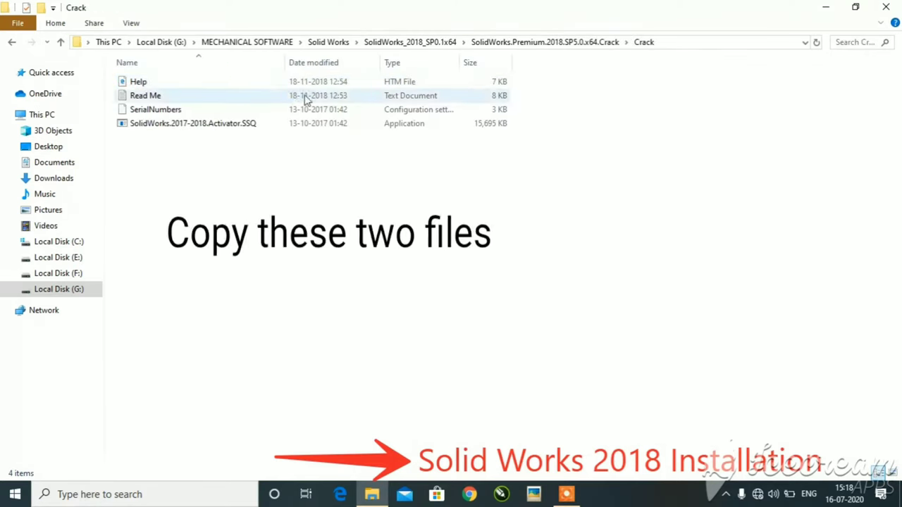
left_click_drag(337, 182, 169, 118)
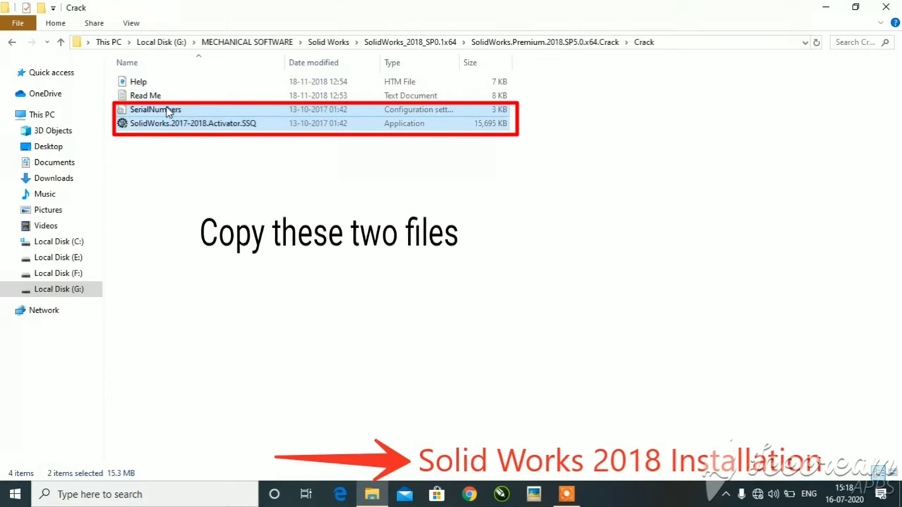
left_click(59, 241)
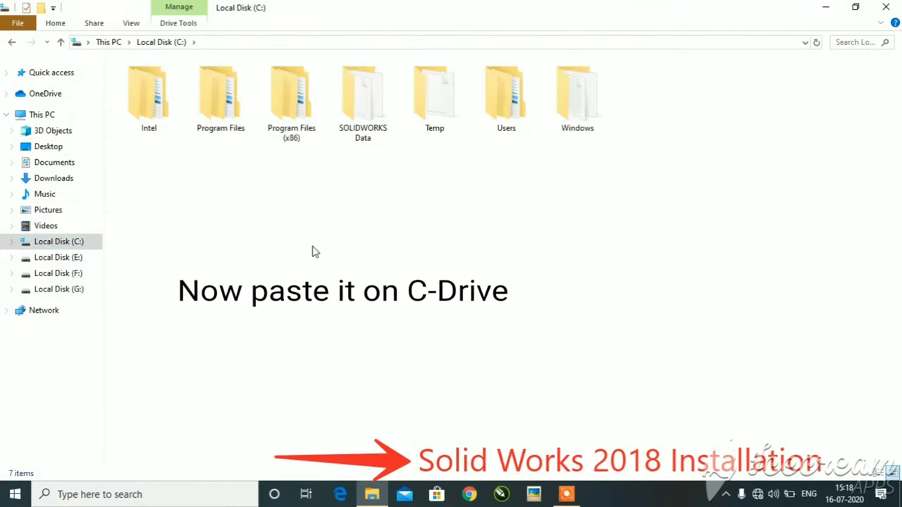
key("ctrl+v")
left_click(407, 185)
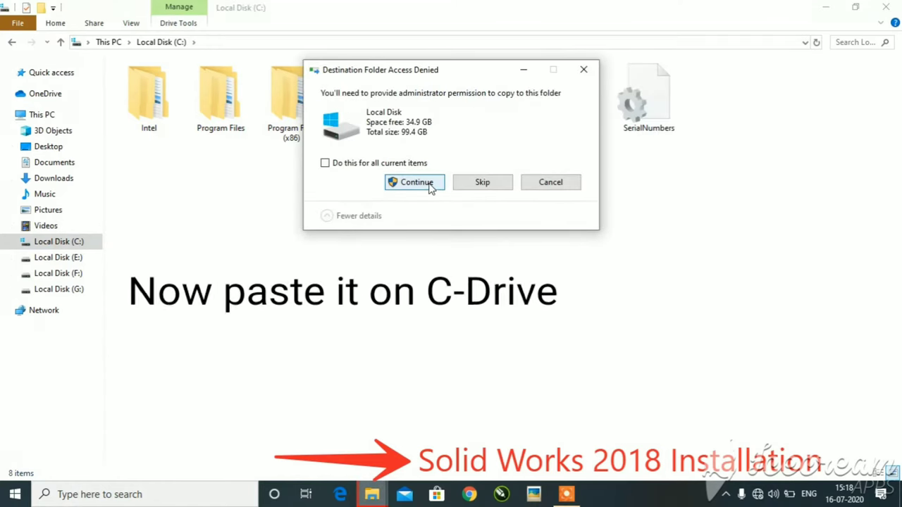
left_click(427, 185)
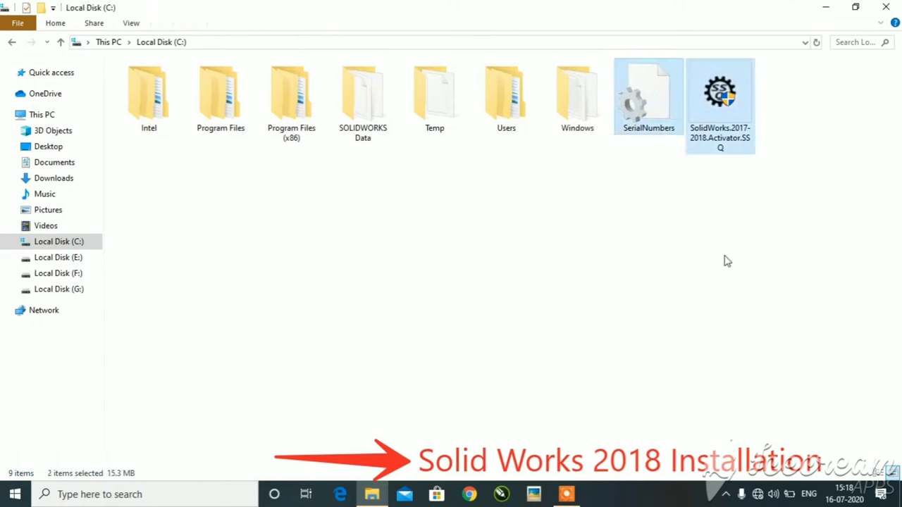
left_click(730, 116)
Step: Run the activator as administrator and accept serial numbers forced to Local Activation
right_click(727, 110)
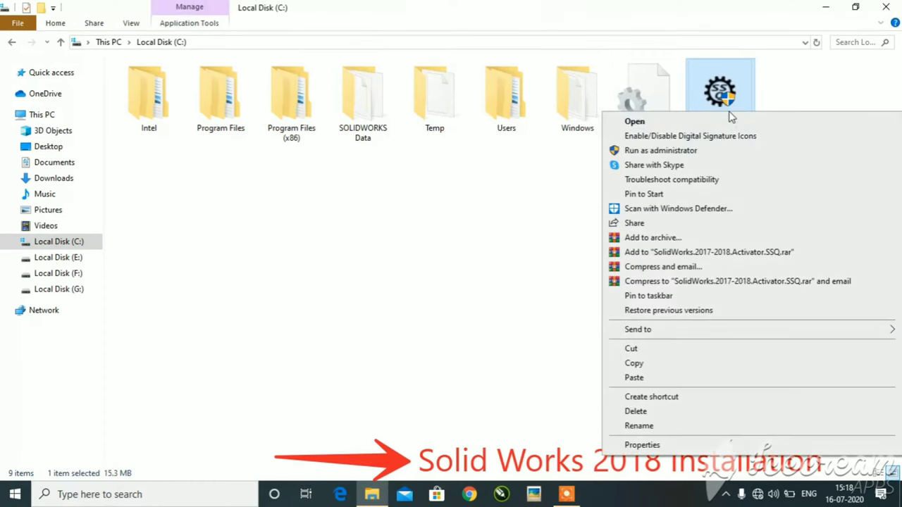
left_click(709, 150)
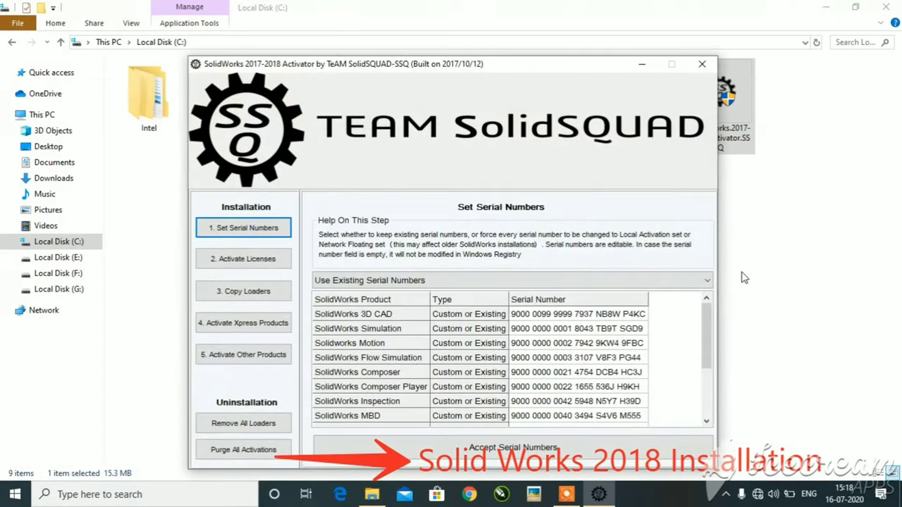
left_click(440, 282)
left_click(432, 296)
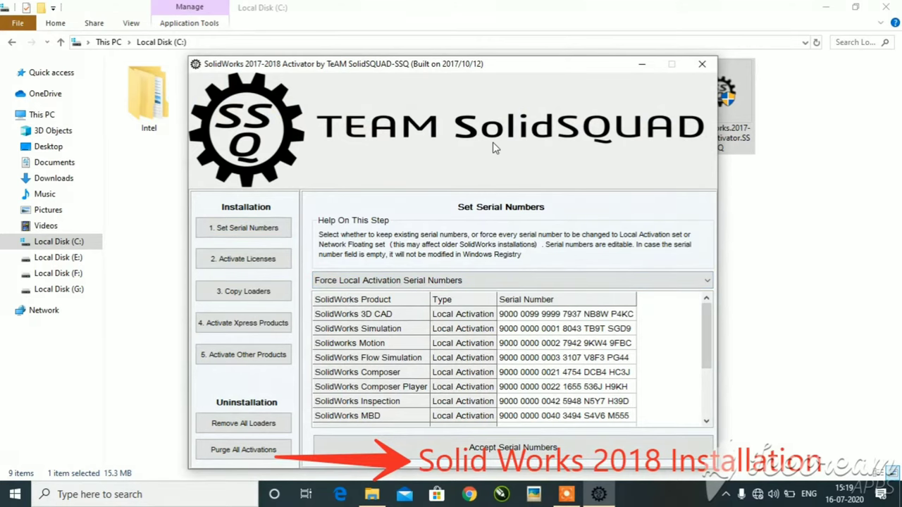
left_click_drag(579, 67, 560, 12)
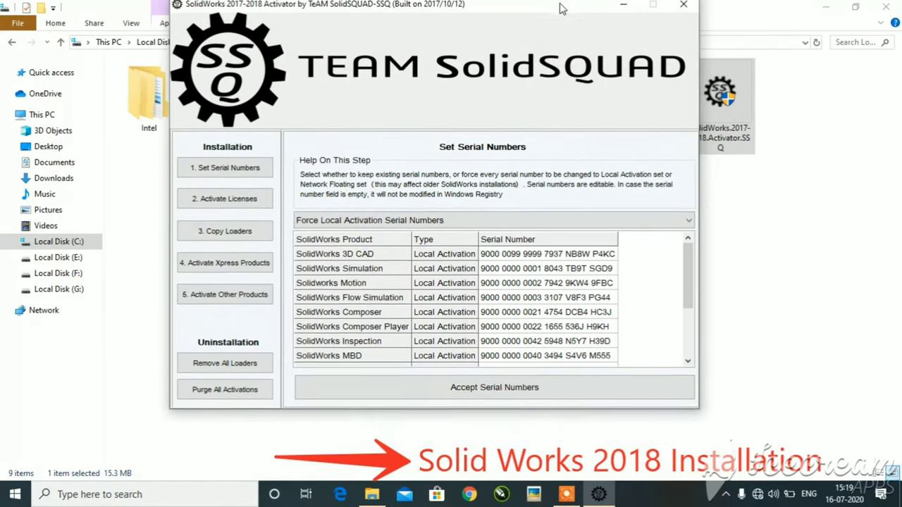
left_click(512, 398)
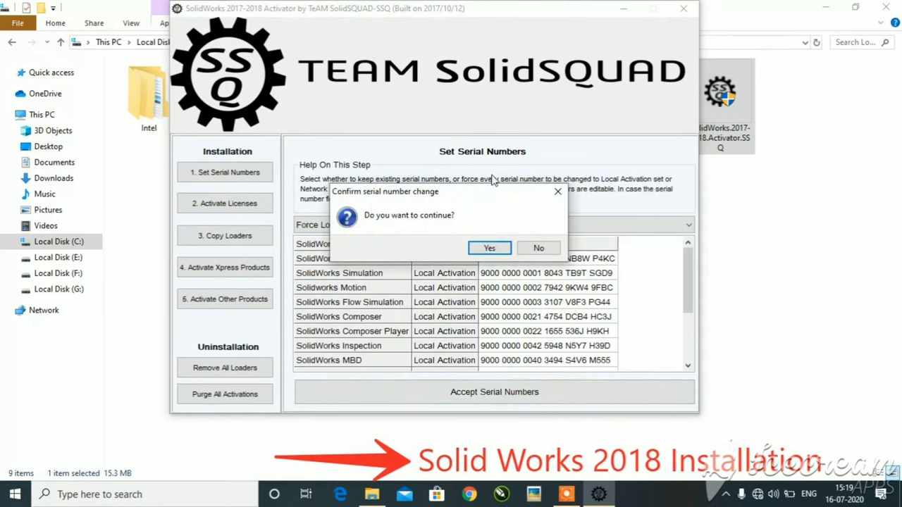
left_click(490, 246)
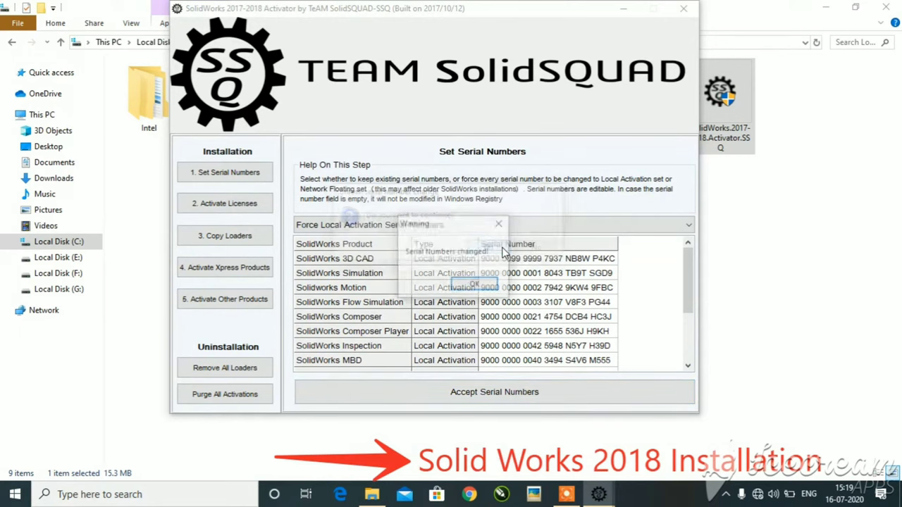
left_click(475, 284)
left_click(229, 204)
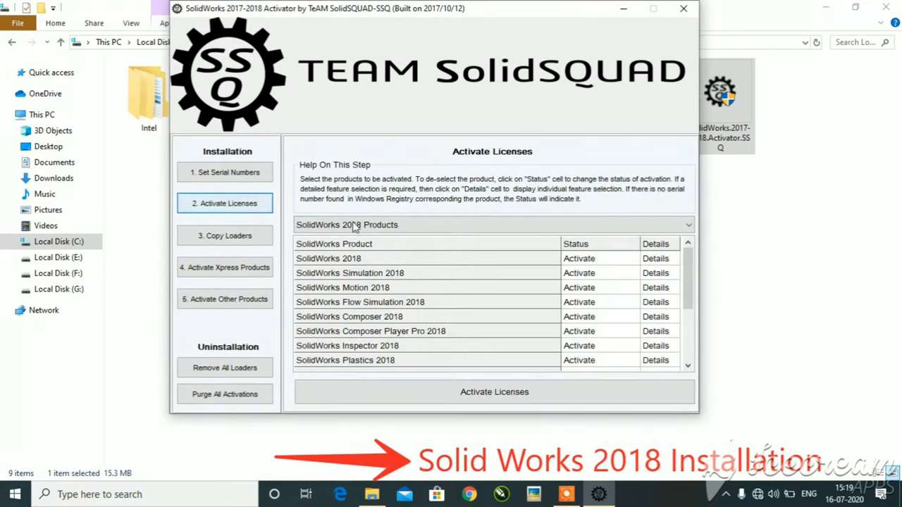
Step: Activate the SolidWorks 2018 Products licenses, save the sw_d license file to C:, and close the activator
left_click(352, 224)
left_click(363, 253)
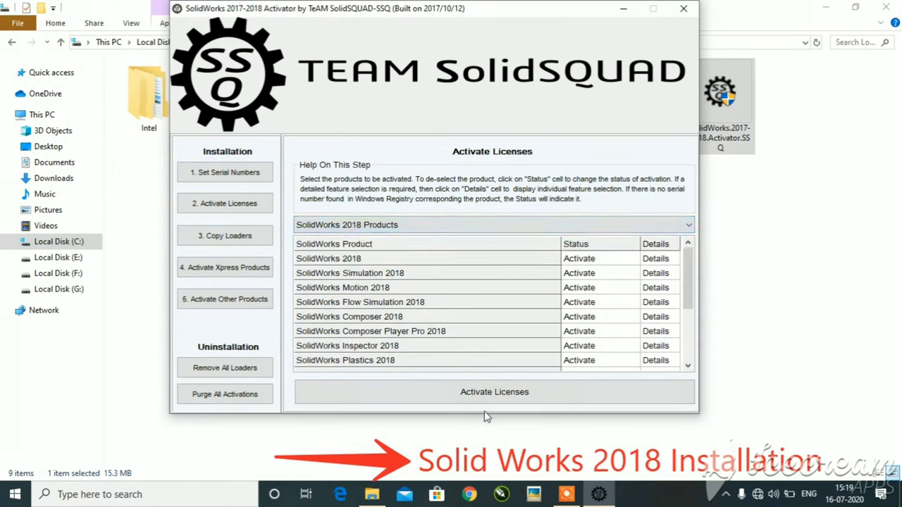
left_click(486, 392)
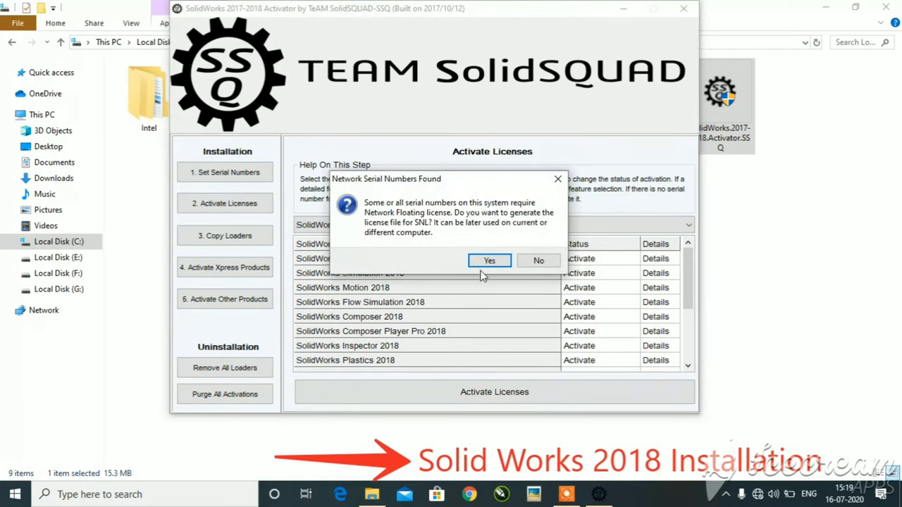
left_click(489, 261)
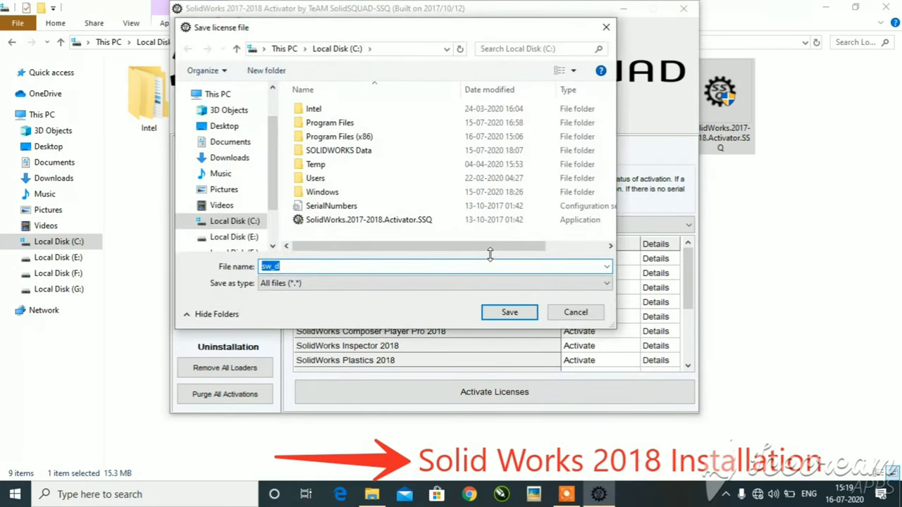
mouse_move(235, 221)
left_click(516, 312)
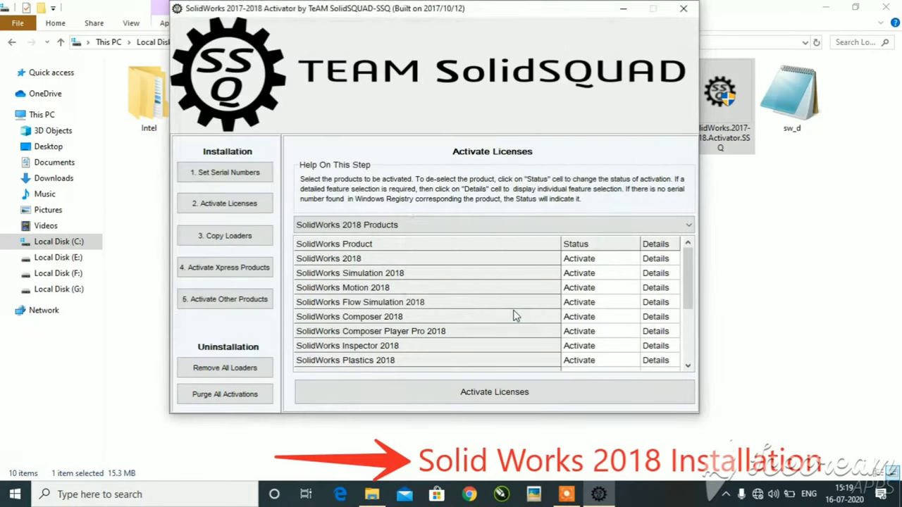
left_click(466, 285)
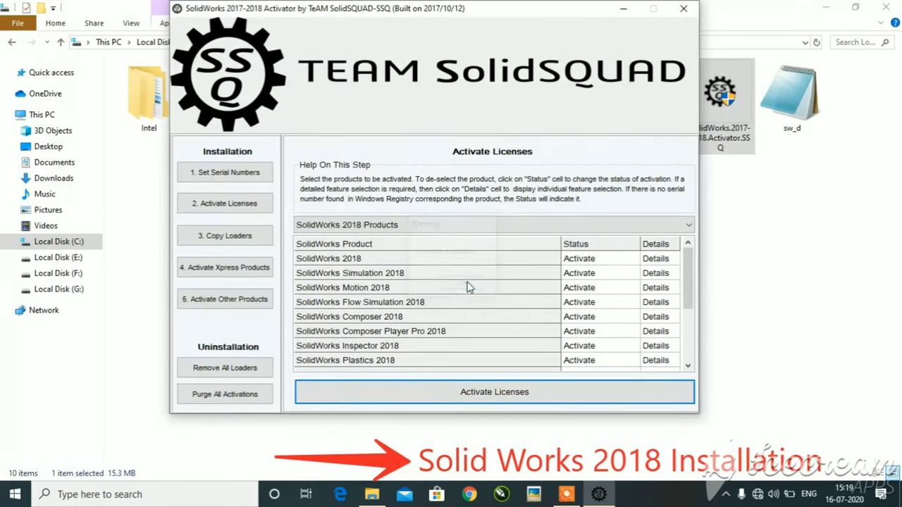
left_click(683, 9)
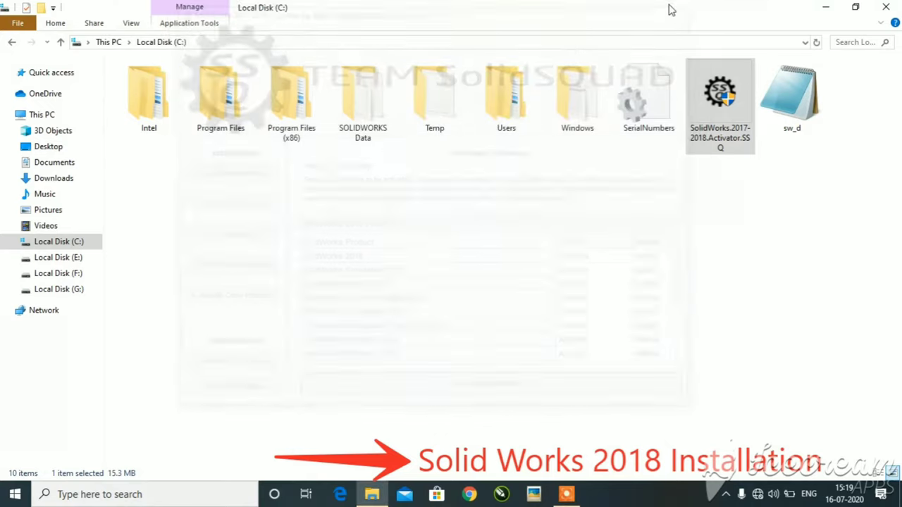
Step: Mount the SolidWorks 2018 Premium DVD image from G:\MECHANICAL SOFTWARE\Solid Works\SolidWorks_2018_SP0.1x64
left_click(62, 291)
double_click(277, 96)
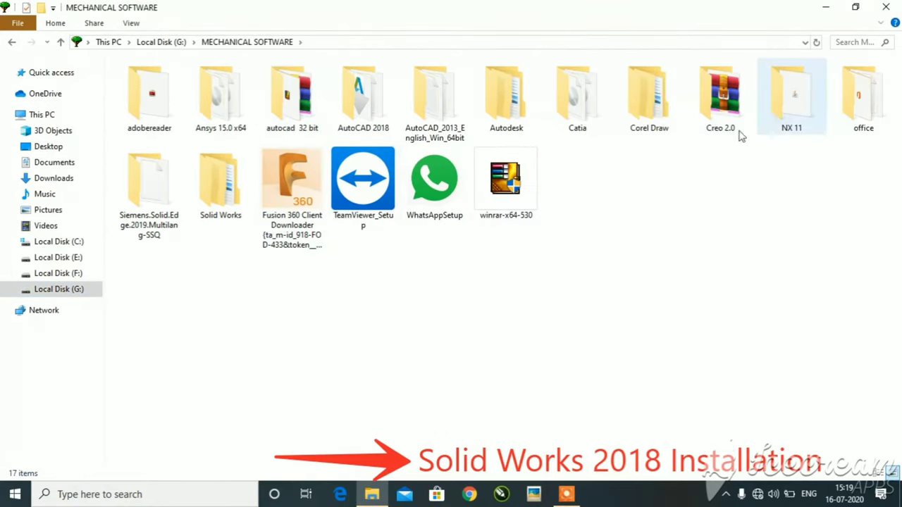
double_click(215, 211)
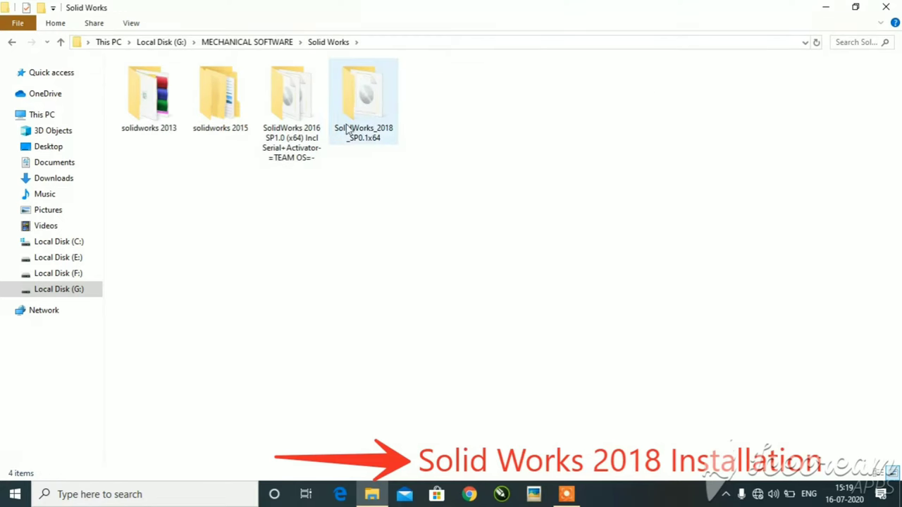
double_click(347, 131)
left_click(203, 113)
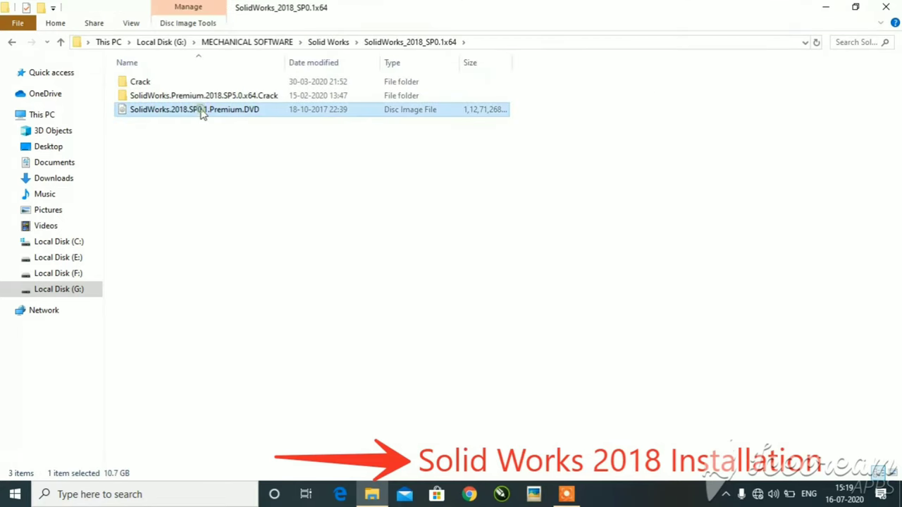
right_click(202, 113)
left_click(250, 118)
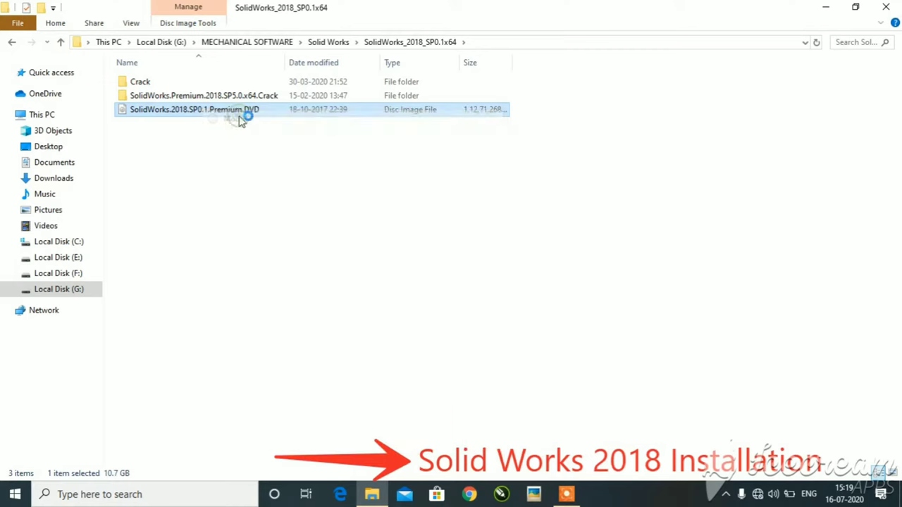
Step: Run the setup application from the mounted DVD to start the Installation Manager
scroll(290, 315, "down", 2)
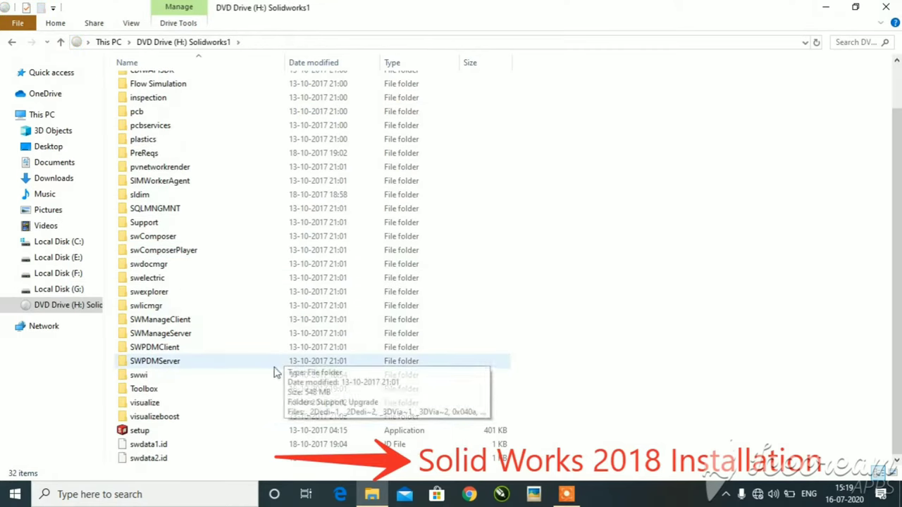
left_click(178, 435)
right_click(179, 435)
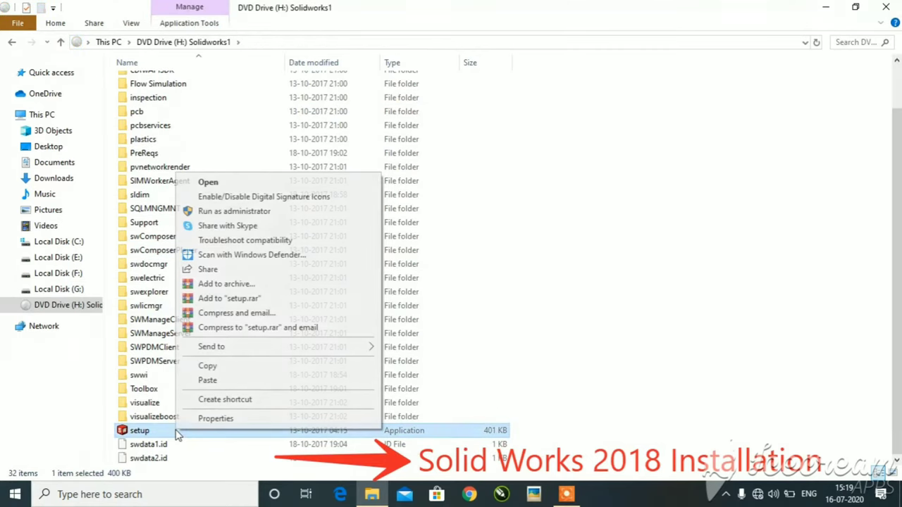
left_click(282, 211)
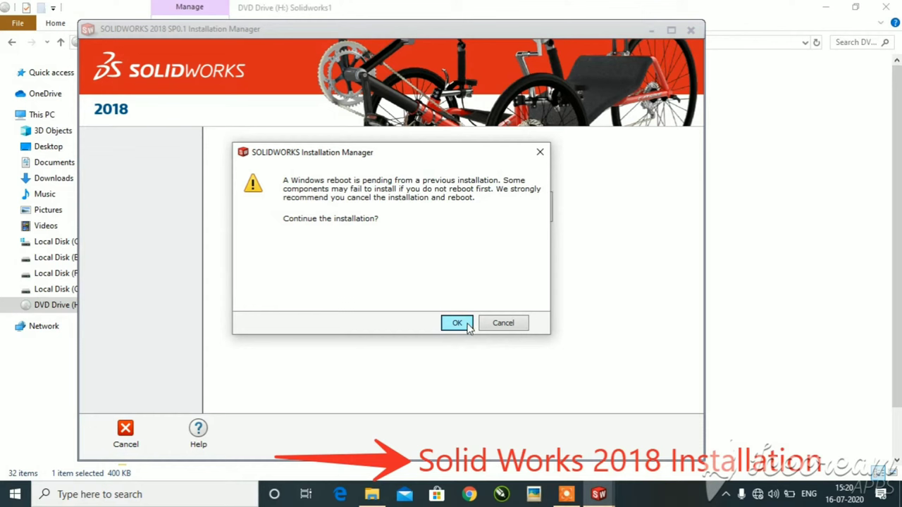
Step: Continue despite the pending reboot, choose an Individual install, accept the serials, and skip the server connection
left_click(458, 324)
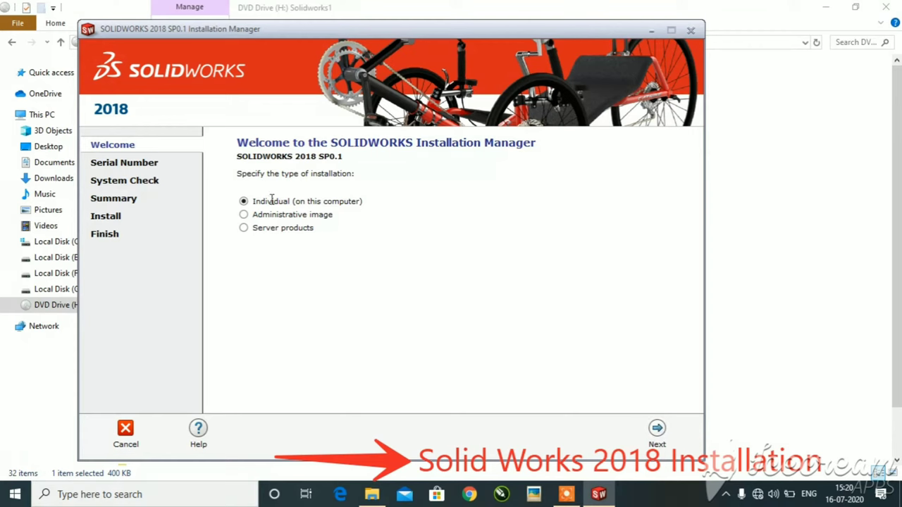
left_click(656, 430)
scroll(295, 211, "down", 2)
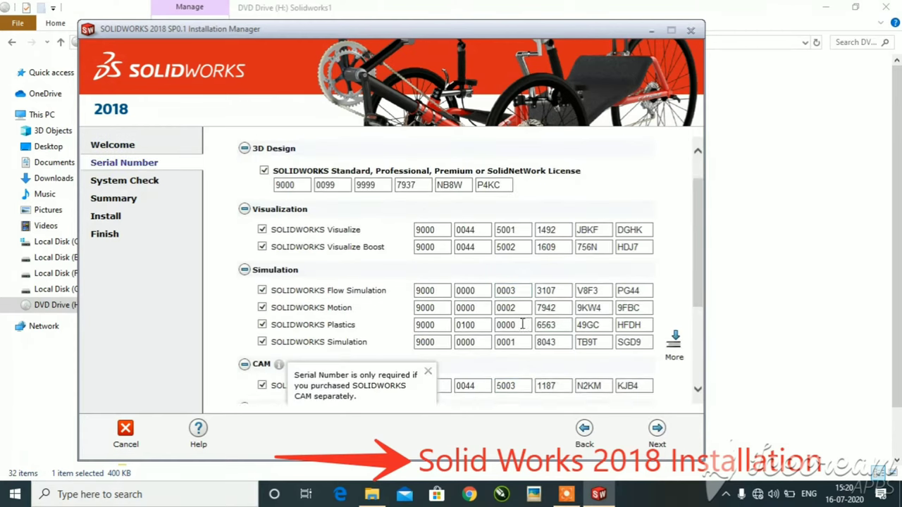
scroll(278, 173, "down", 2)
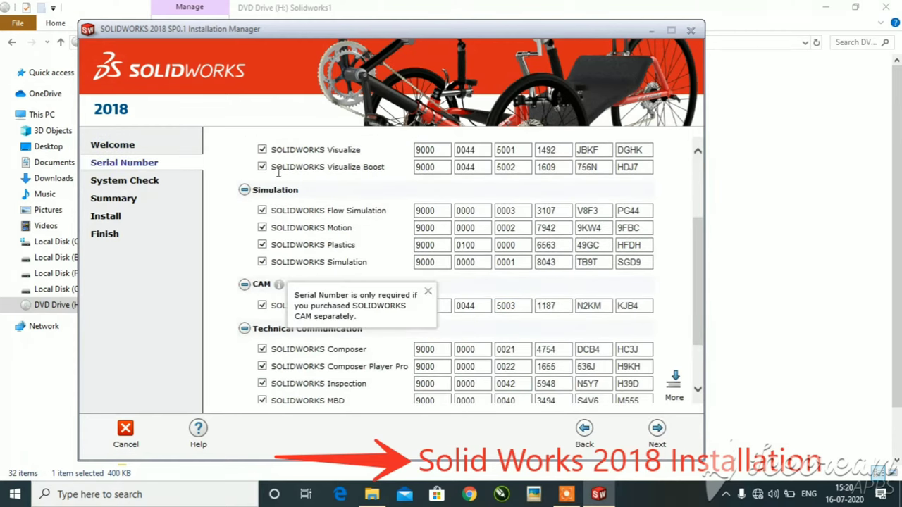
left_click(428, 293)
scroll(432, 298, "down", 1)
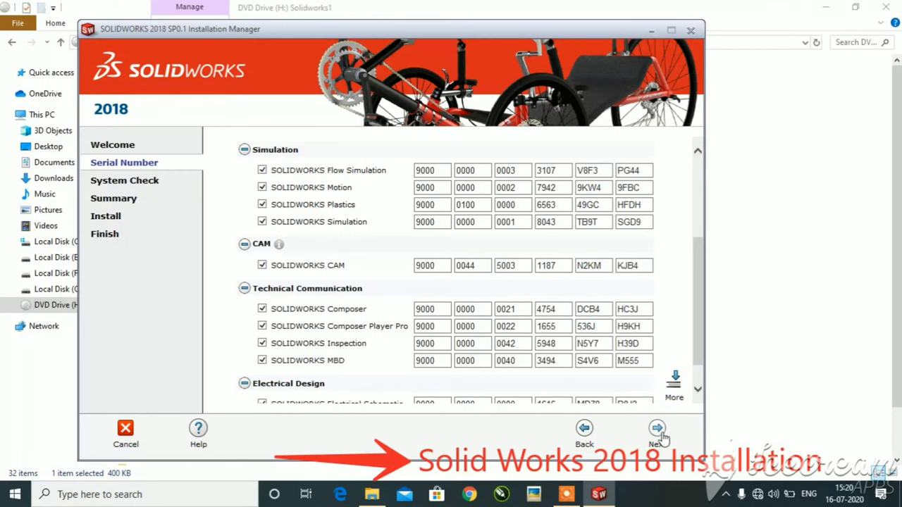
scroll(596, 346, "down", 1)
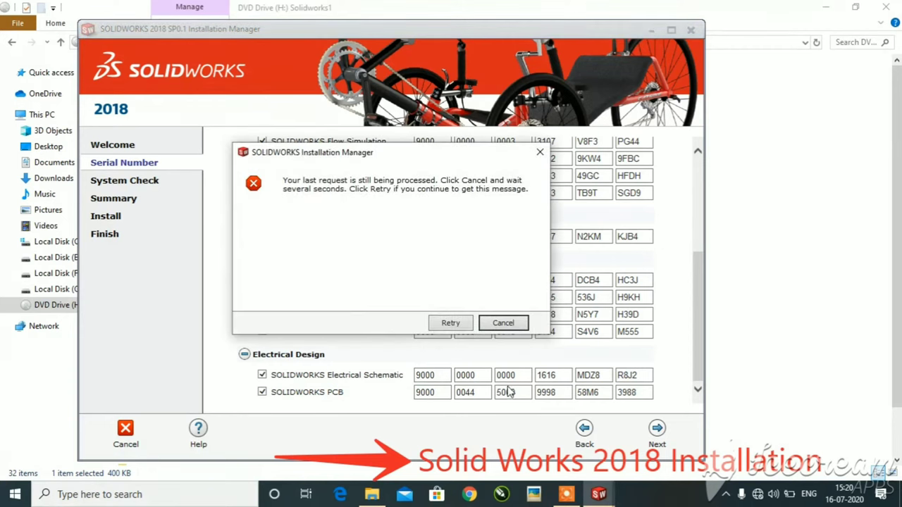
left_click(506, 323)
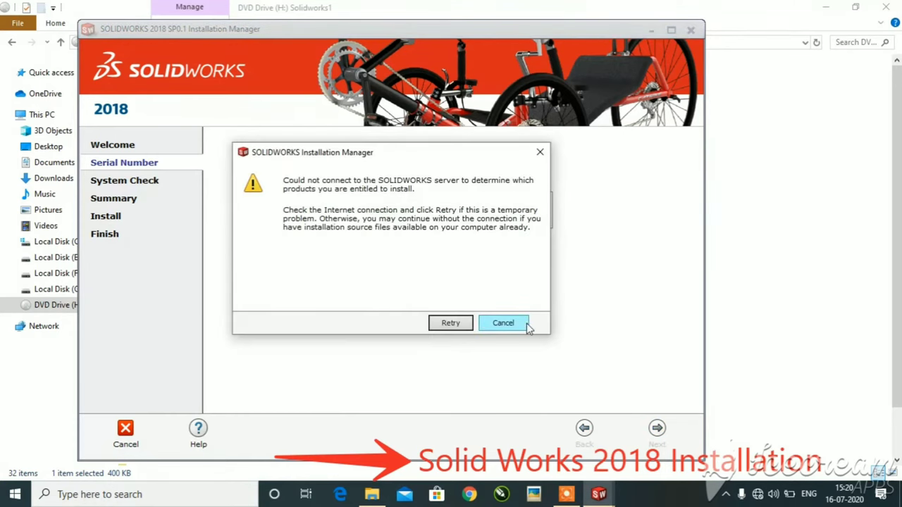
left_click(526, 326)
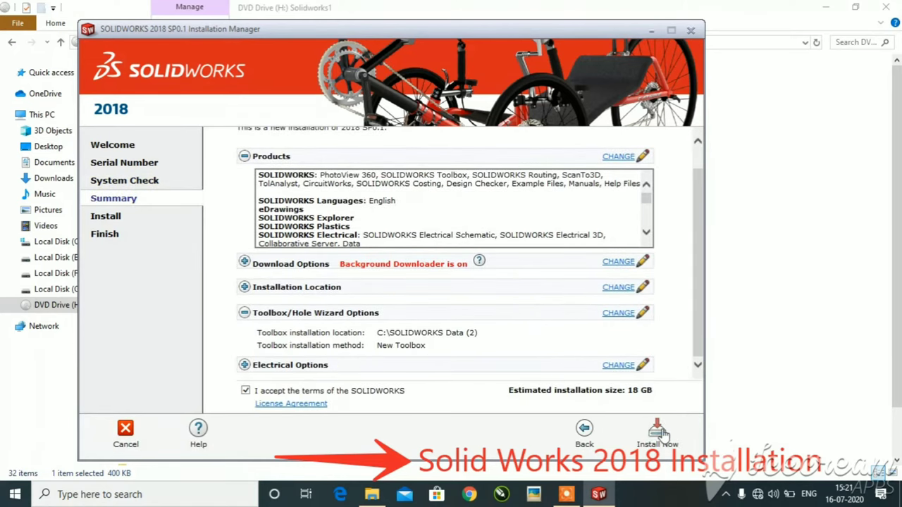
Step: Install the selected products despite the missing Excel warning, then finish and close the installer
left_click(658, 434)
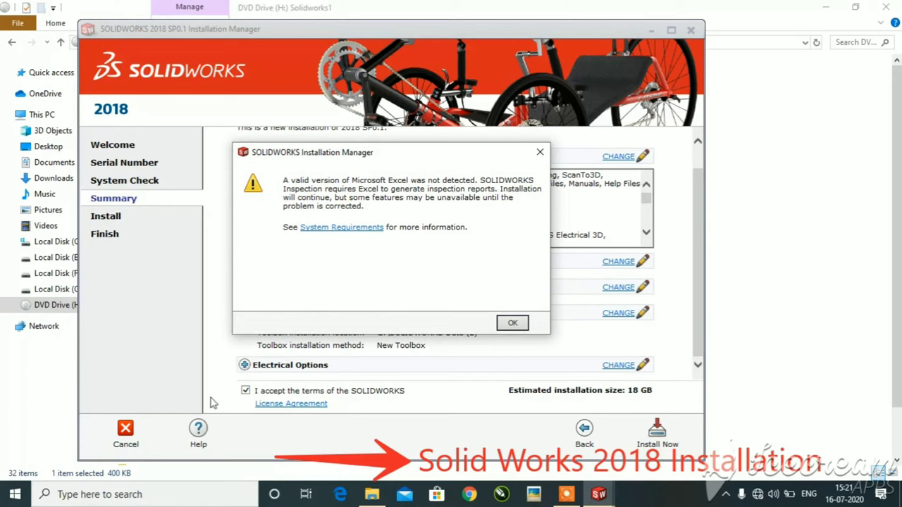
left_click(540, 152)
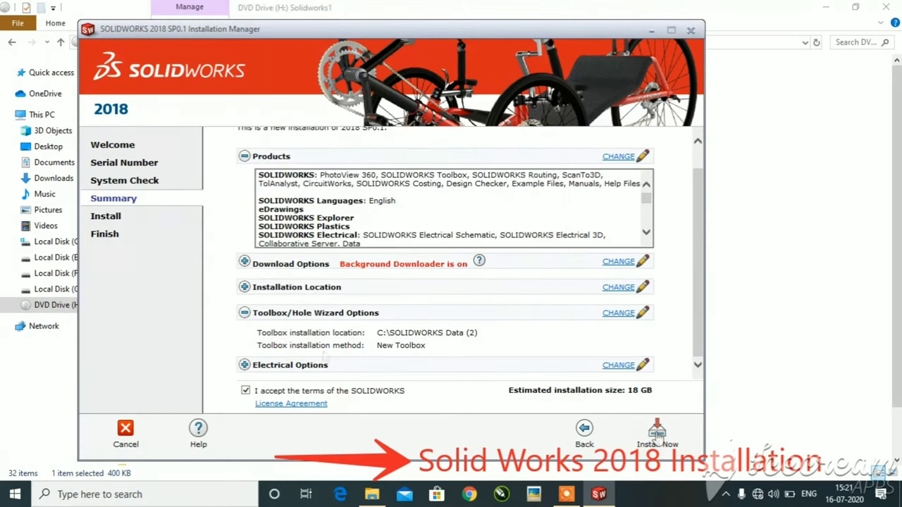
left_click(657, 434)
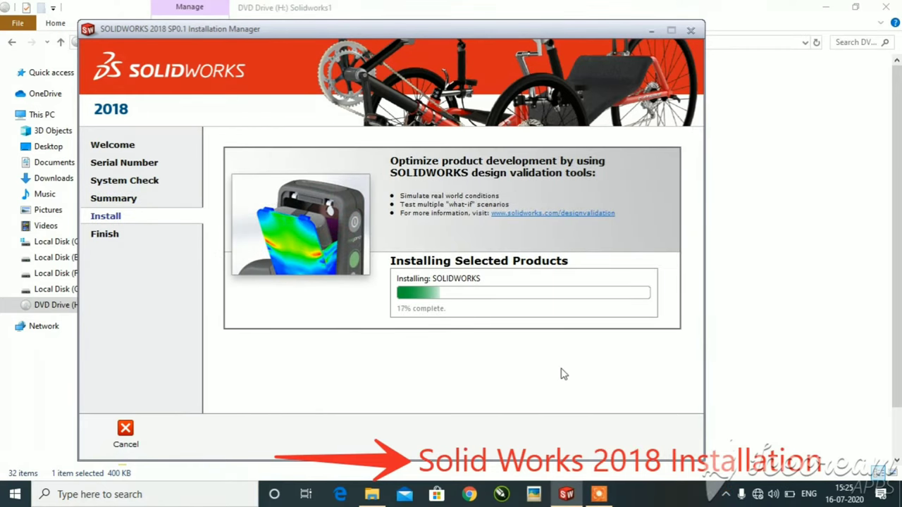
mouse_move(566, 493)
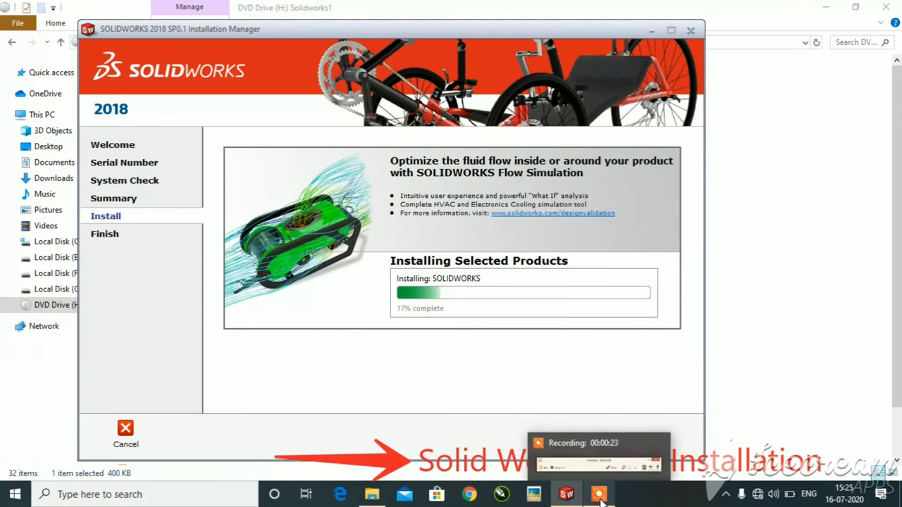
left_click(600, 497)
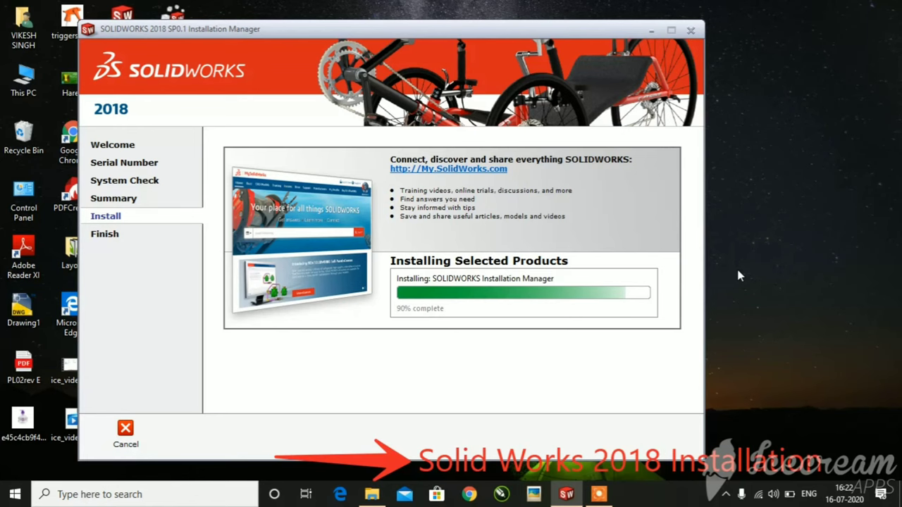
left_click(388, 316)
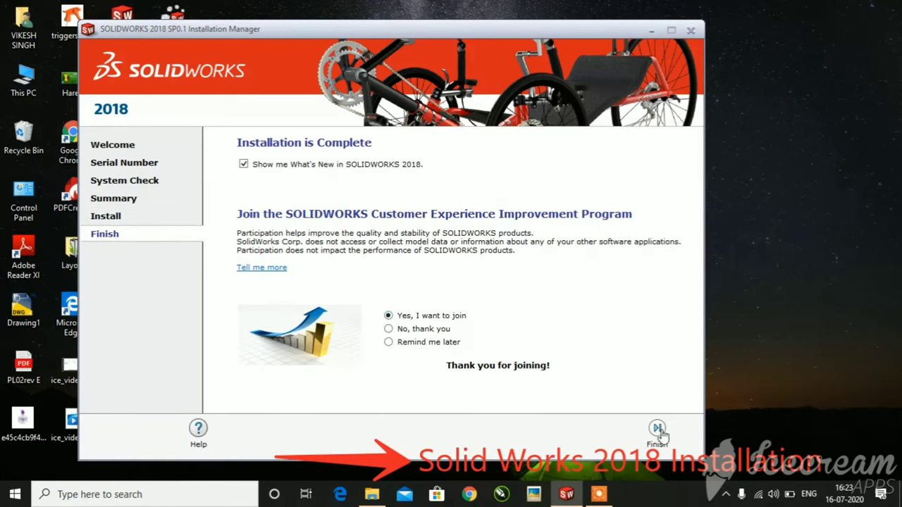
left_click(657, 428)
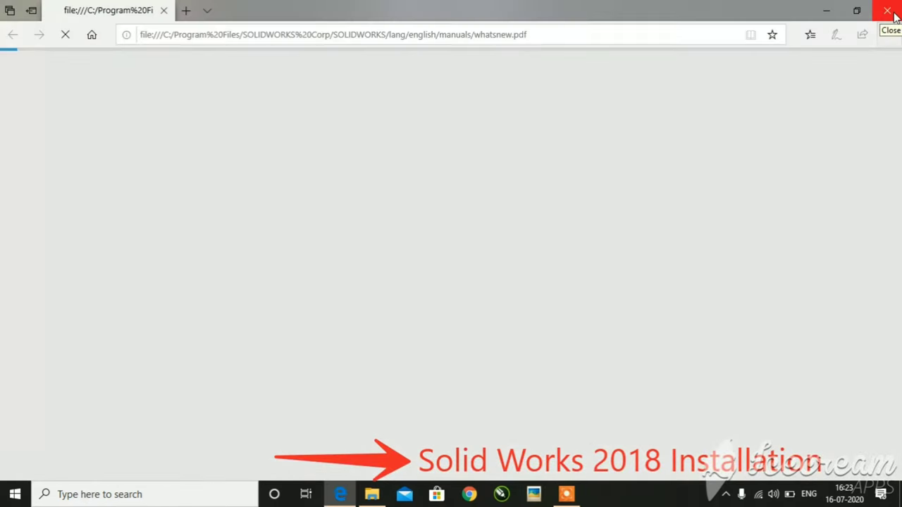
Step: Reopen the SolidWorks 2017-2018 activator from Local Disk (C:)
scroll(682, 204, "down", 5)
scroll(682, 204, "down", 4)
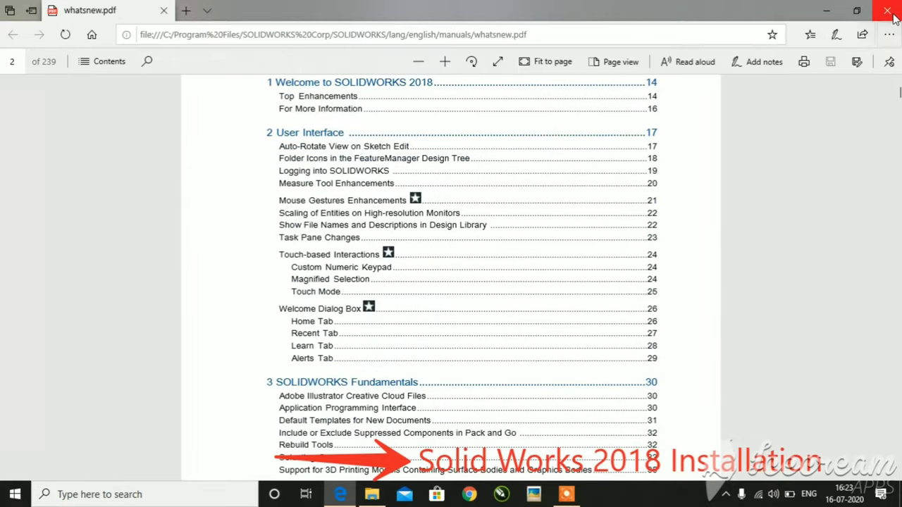
double_click(24, 81)
double_click(182, 190)
left_click(791, 106)
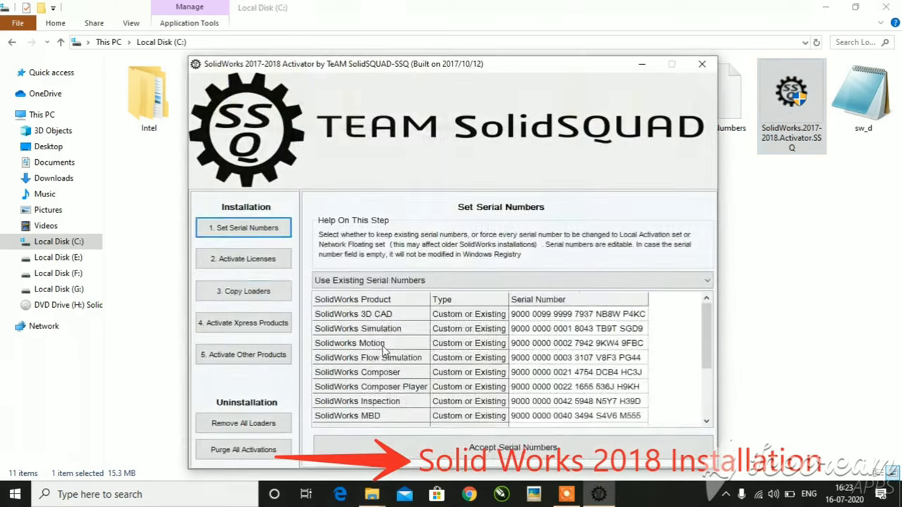
Step: Accept the serials, copy loaders, and deploy Xpress and eDrawings 2018 activation codes
left_click(273, 299)
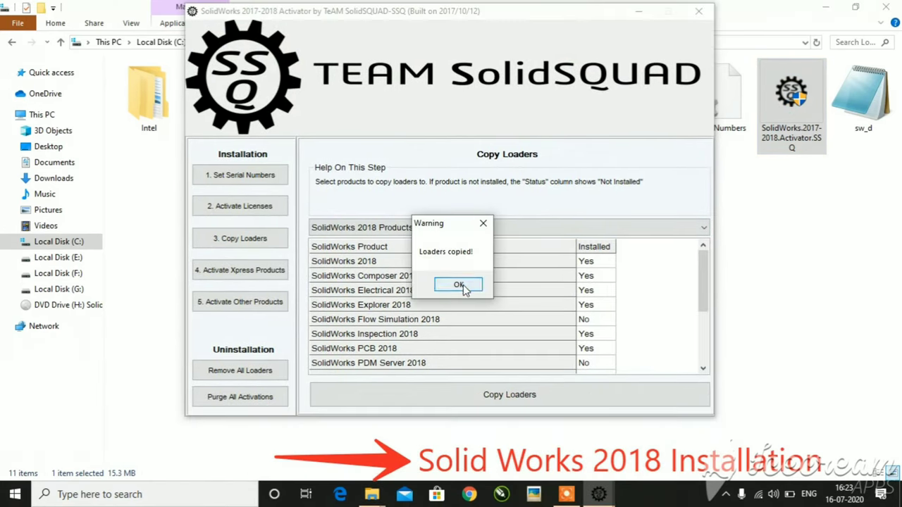
left_click(461, 284)
left_click(243, 270)
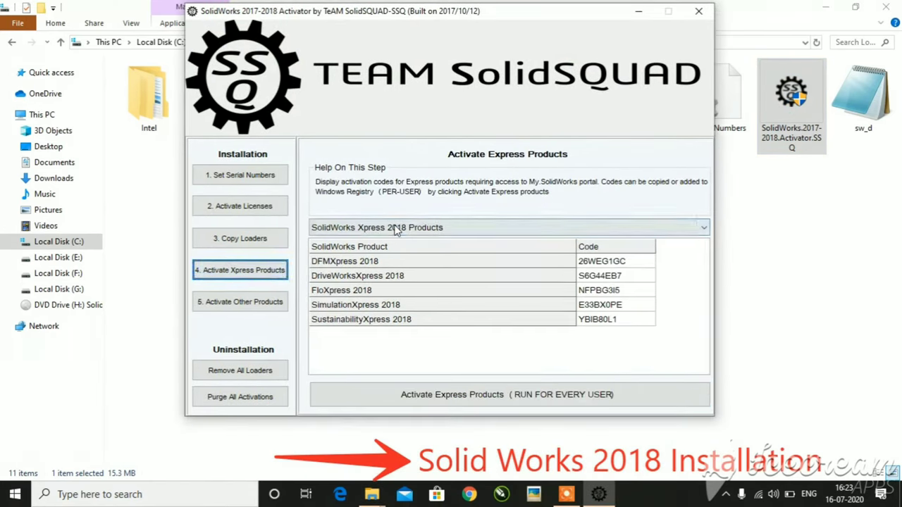
left_click(512, 398)
left_click(466, 284)
left_click(280, 302)
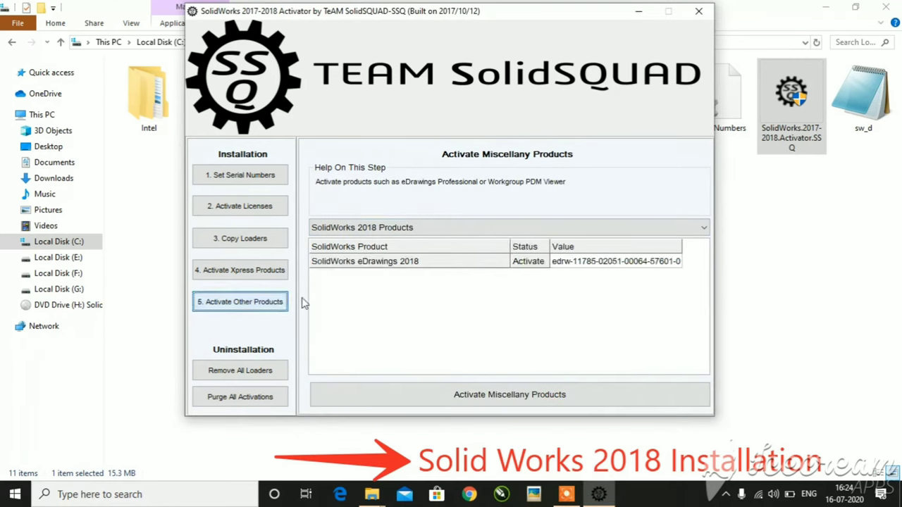
left_click(497, 399)
left_click(483, 289)
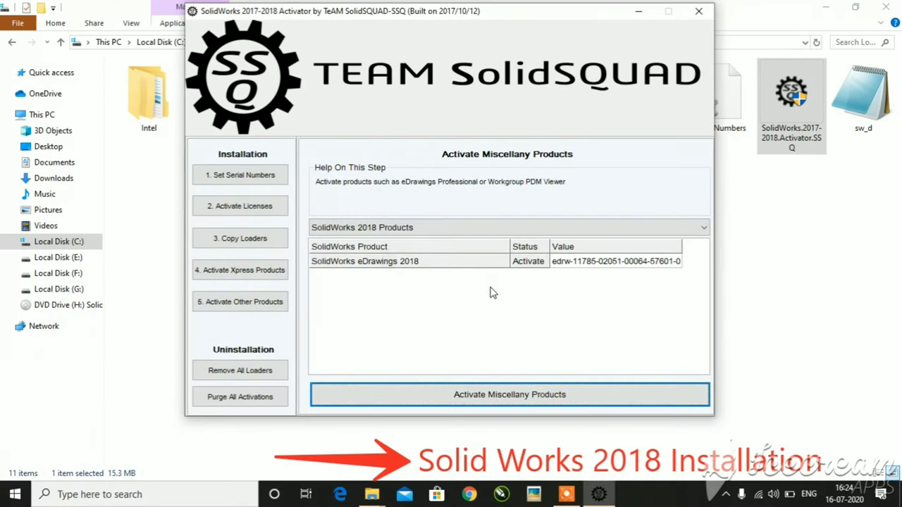
Step: Close the activator and launch SOLIDWORKS 2018 from the desktop
left_click(698, 11)
left_click(885, 6)
double_click(127, 15)
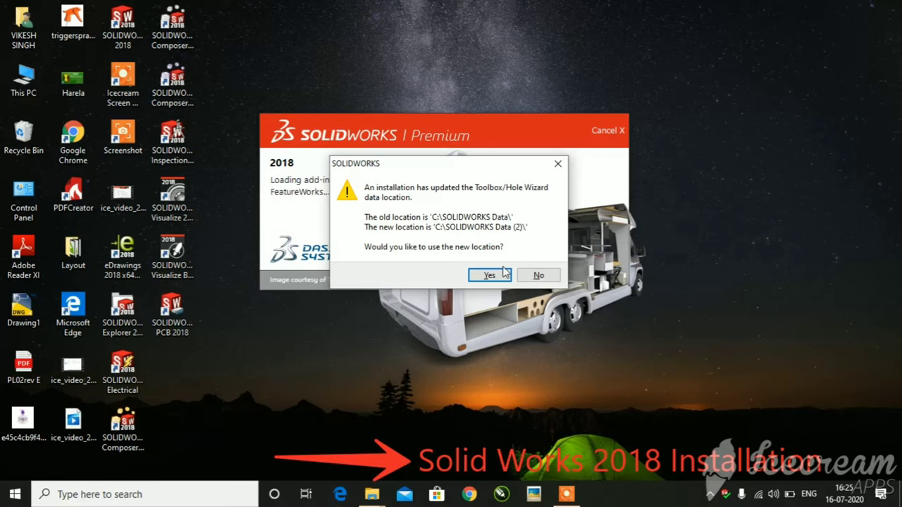
Step: Accept the new Toolbox location and create a new blank Part document, showing the Features tab
left_click(489, 275)
left_click(128, 14)
left_click(137, 27)
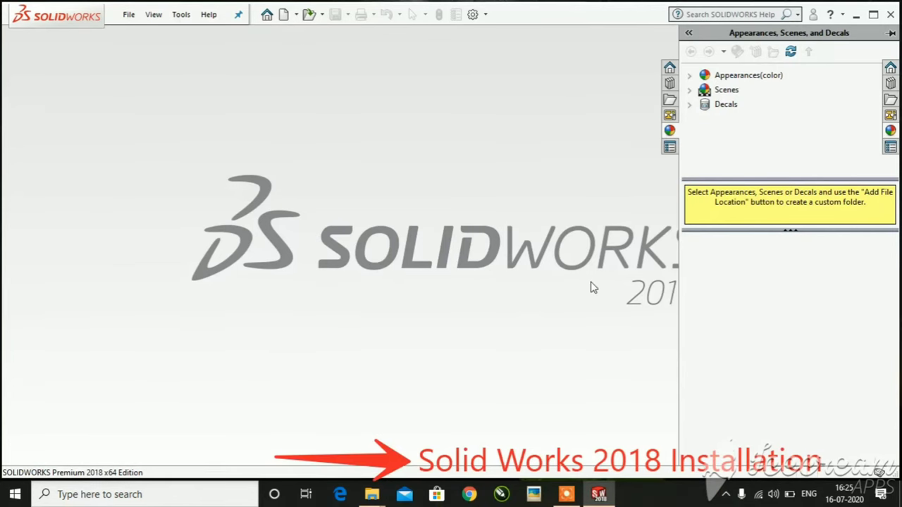
left_click(477, 332)
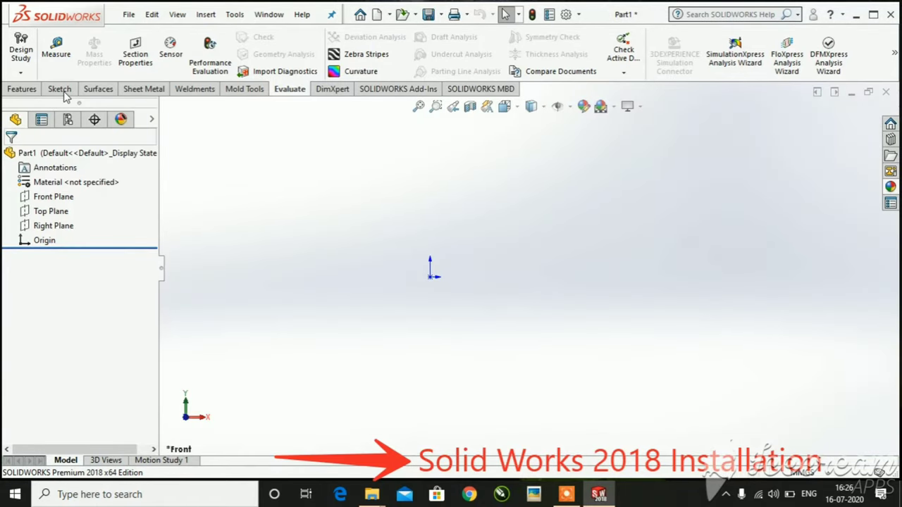
left_click(21, 89)
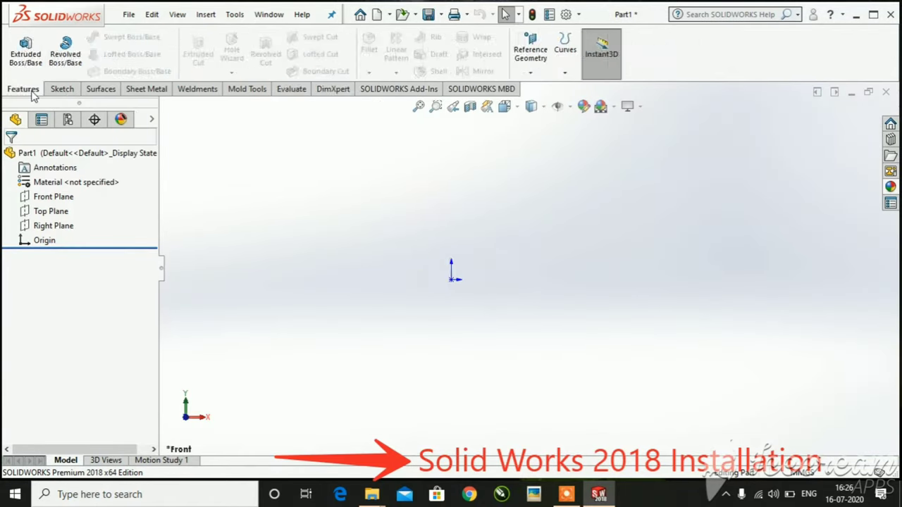